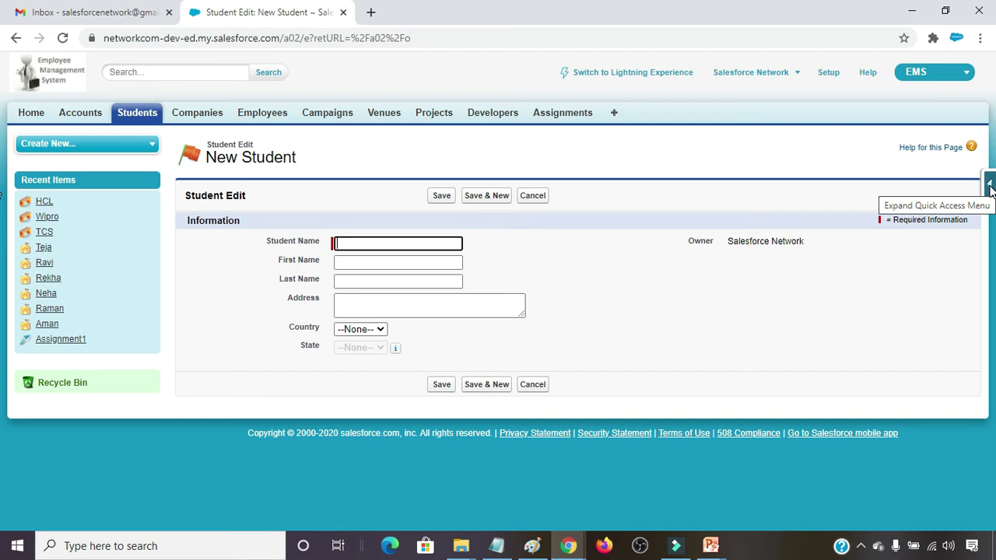
Start a new custom field on the Student object and choose Date as its data type.
click(991, 189)
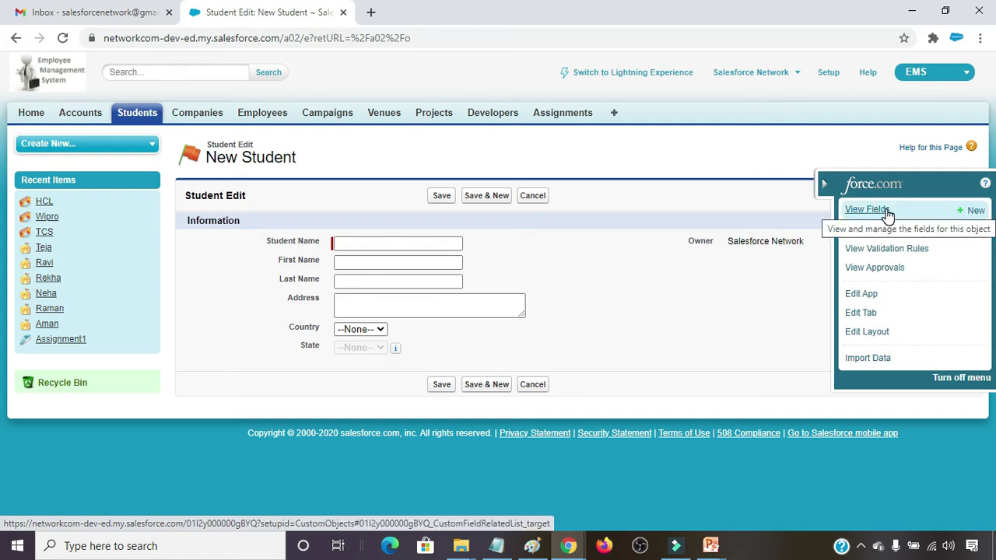
click(972, 210)
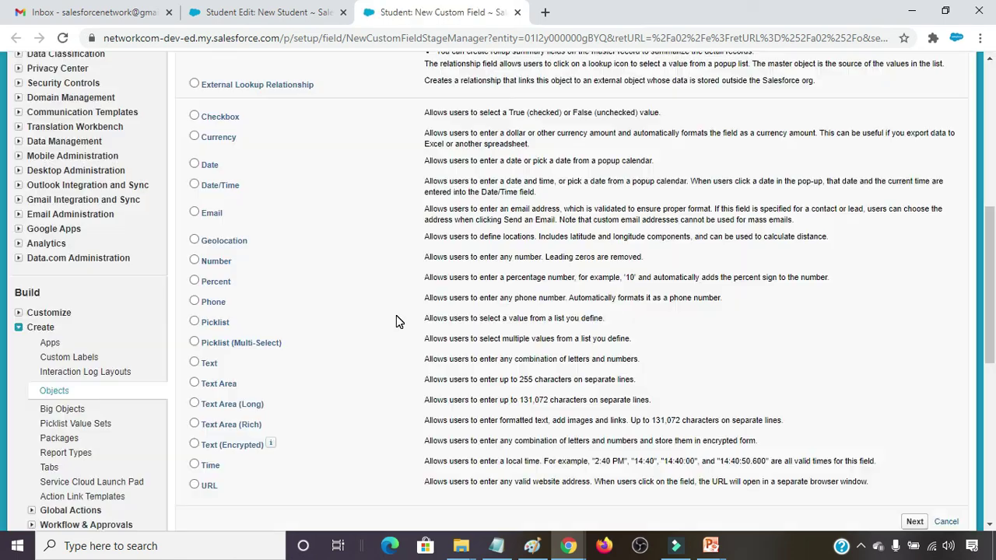
click(210, 165)
scroll(548, 270, up, 1)
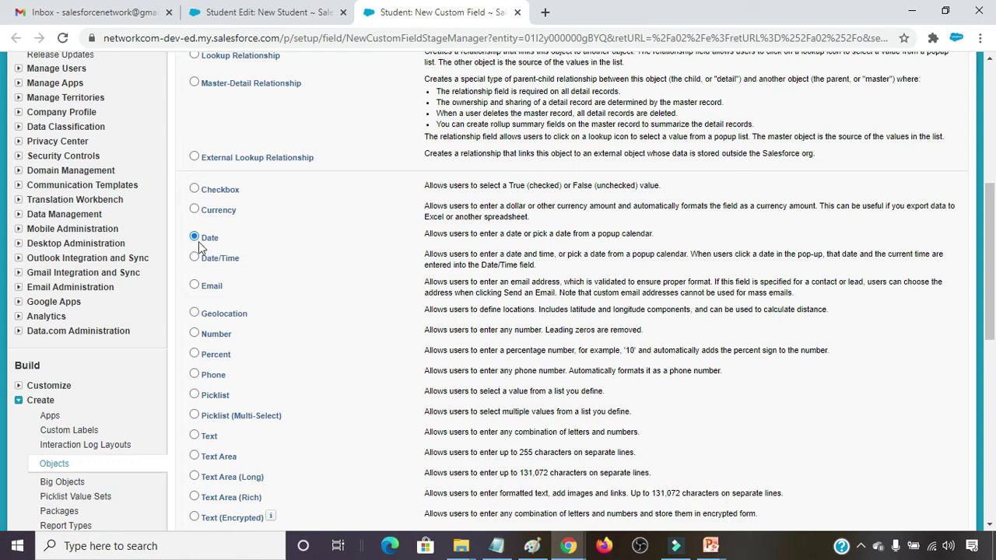
scroll(368, 272, up, 3)
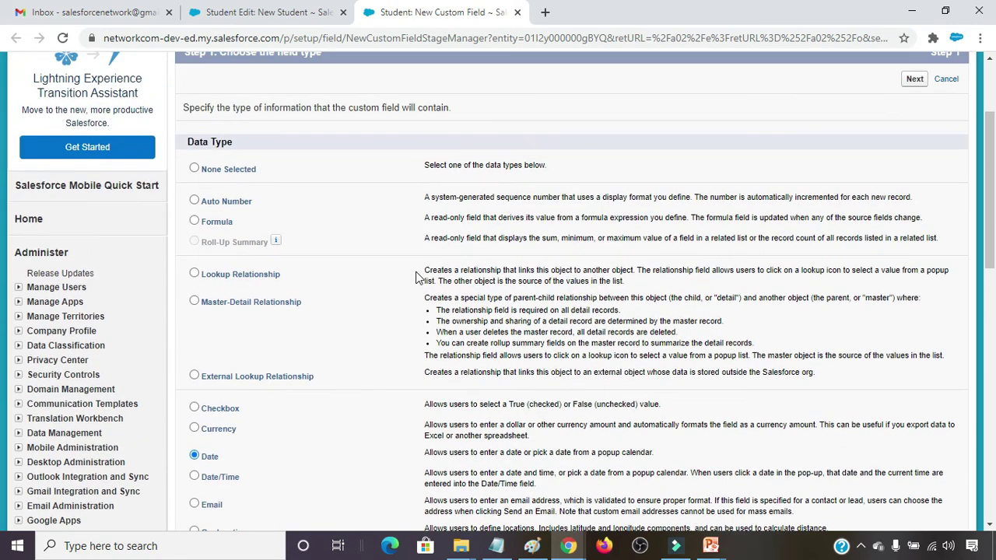
scroll(417, 273, up, 3)
click(915, 224)
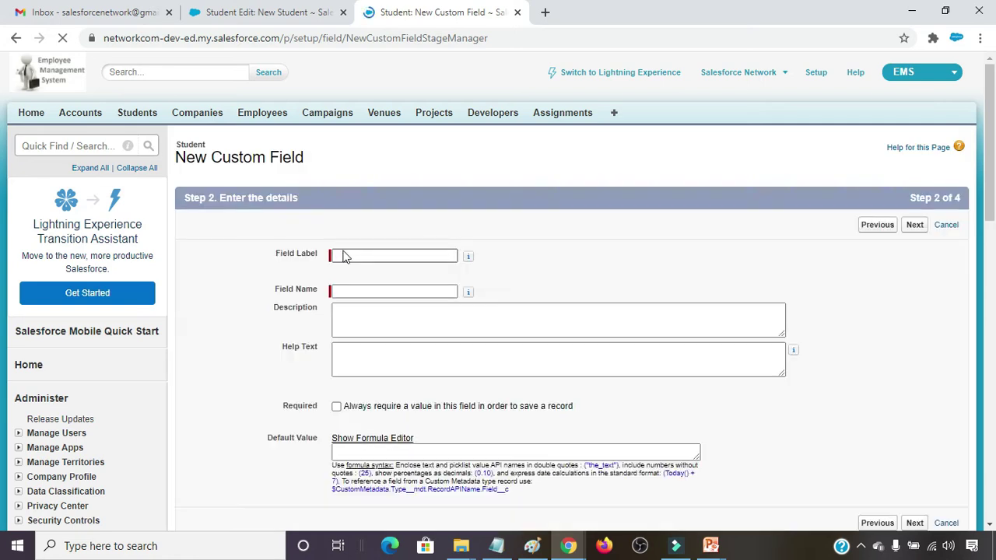
Label the date field DOB, accept the default field-level security and Student Layout, and save it.
click(346, 255)
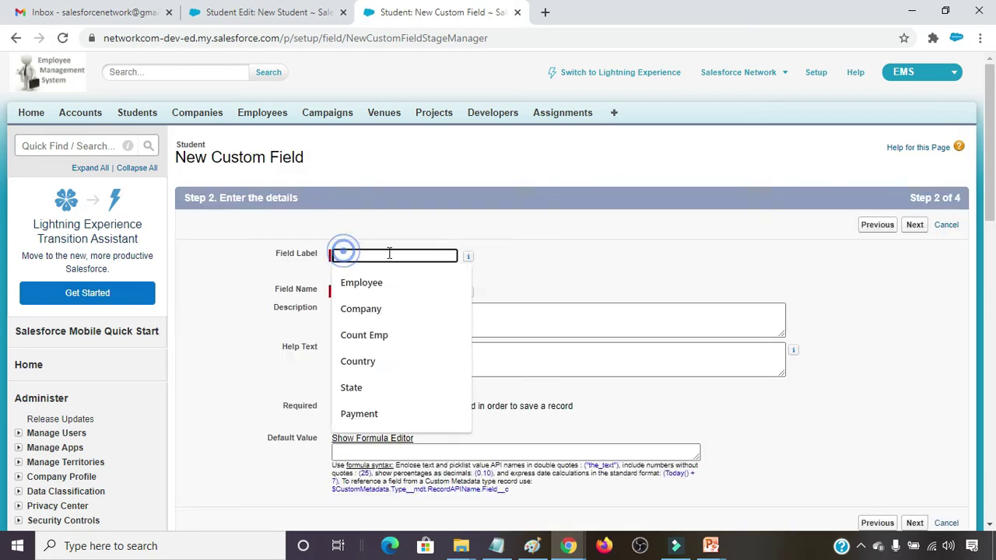
text(DOB)
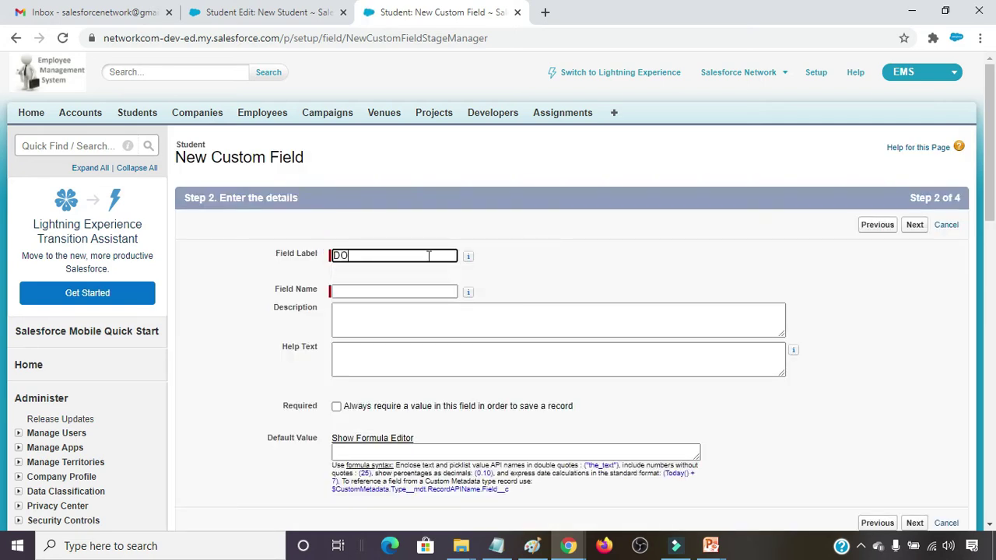
key(Tab)
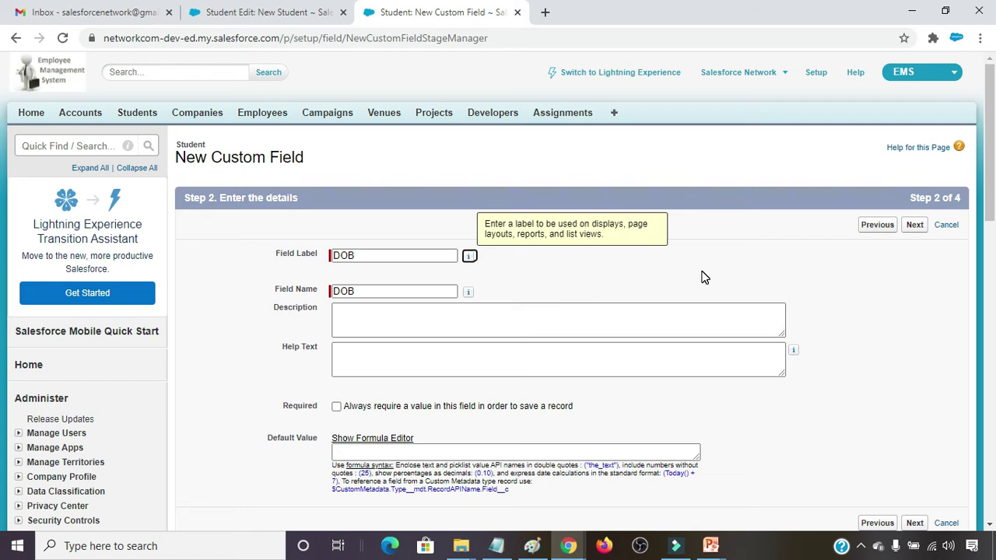
scroll(703, 278, down, 1)
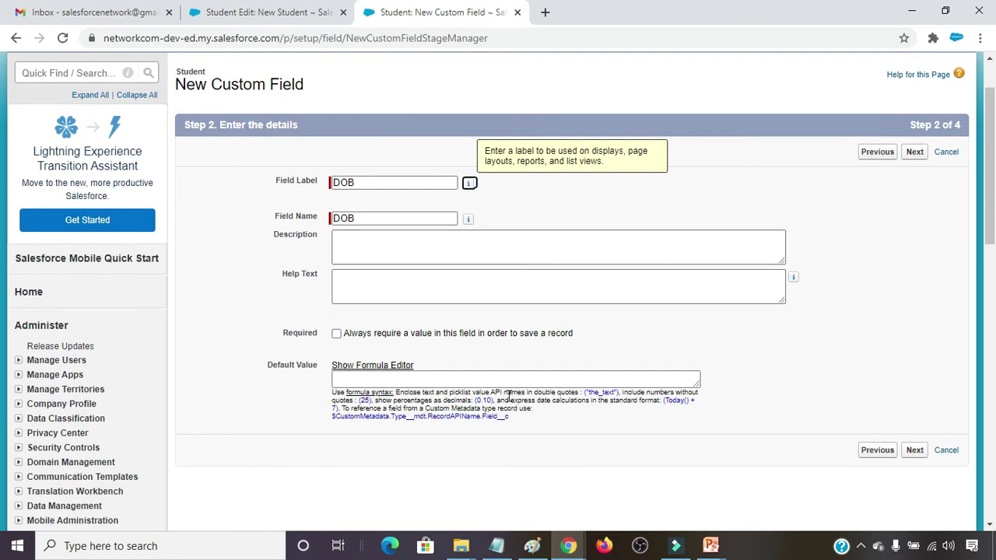
click(913, 154)
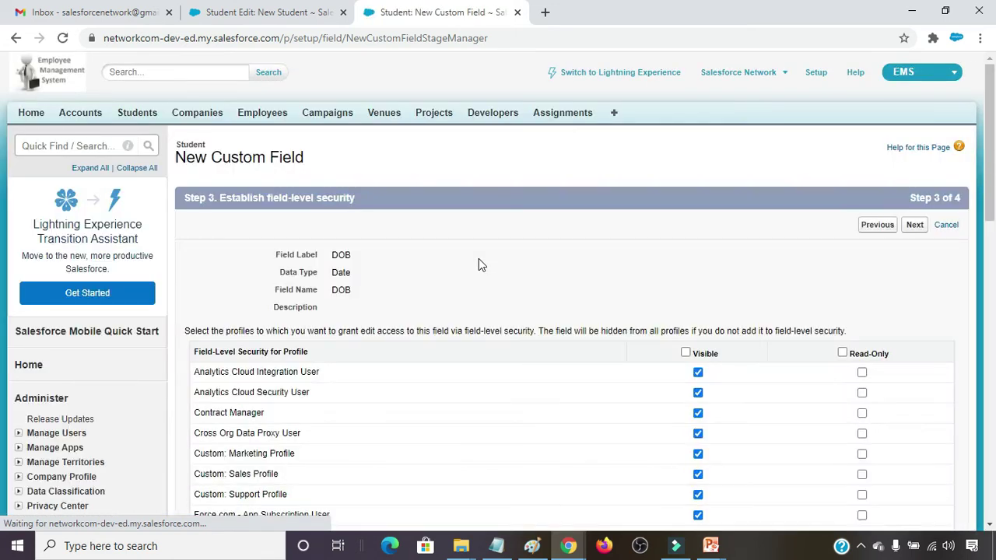
click(915, 226)
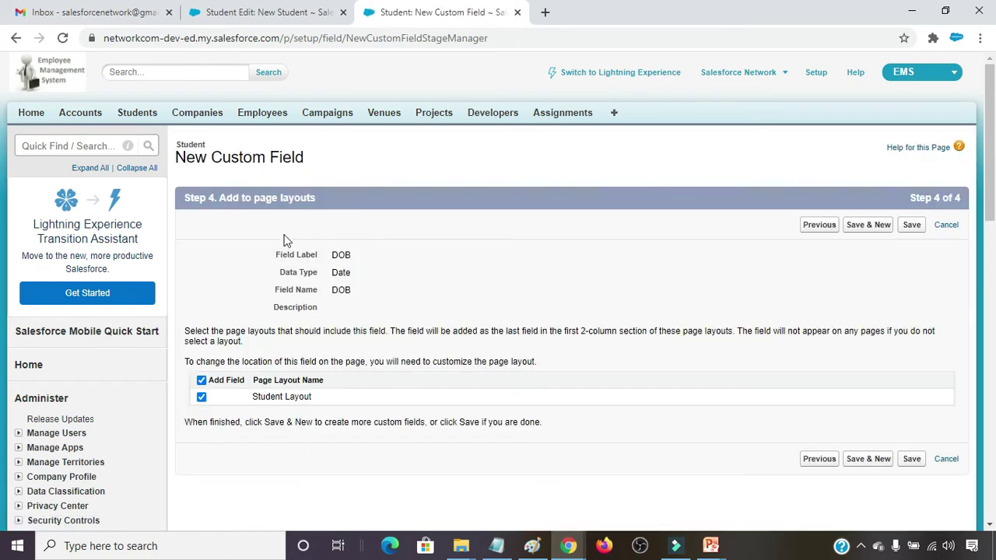
click(911, 226)
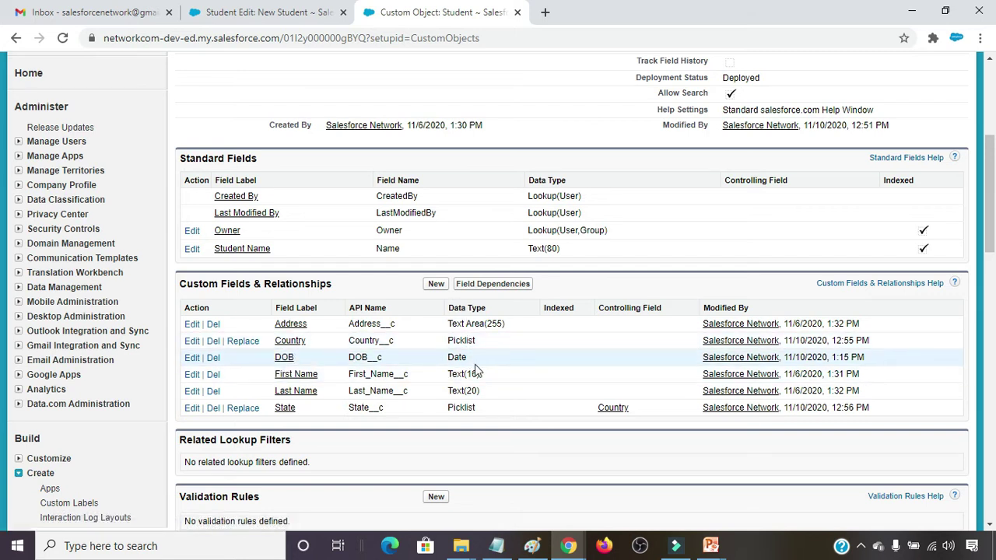
Open a new Student record form and fill its DOB field with today's date.
scroll(496, 371, up, 4)
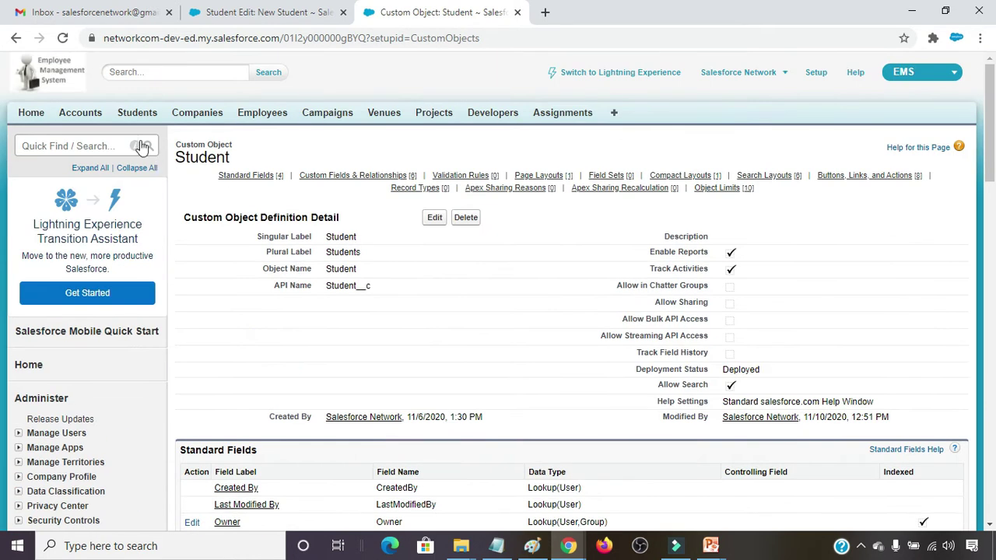
click(137, 113)
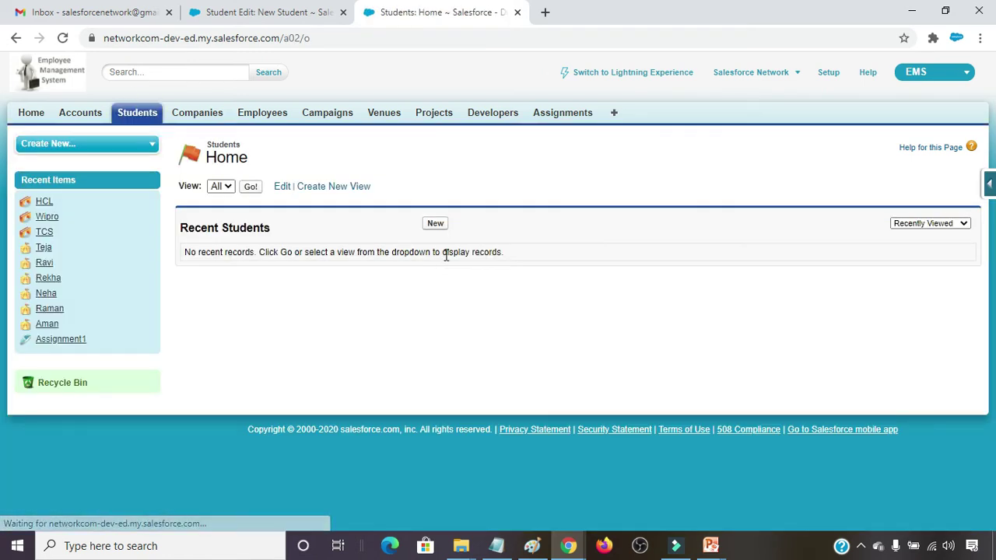
click(435, 225)
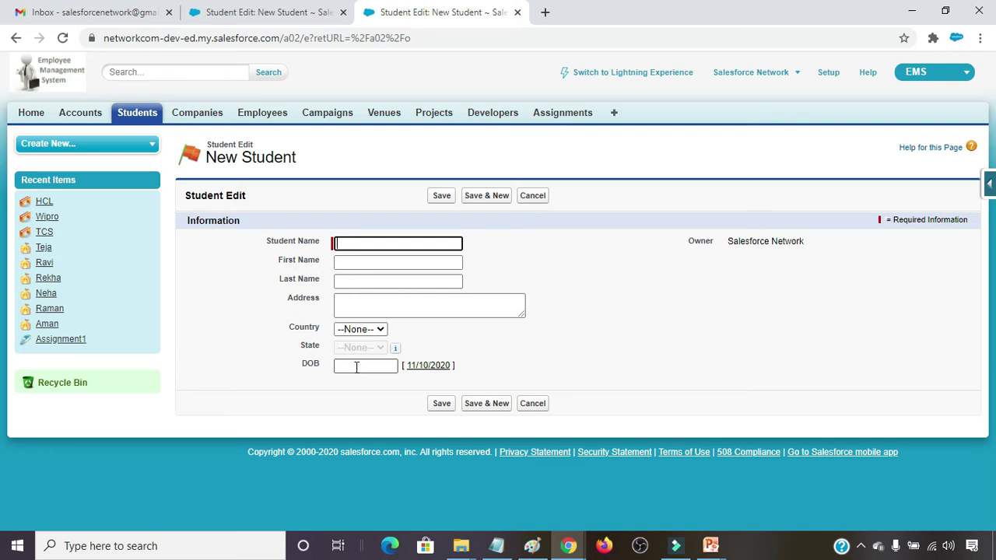
click(430, 366)
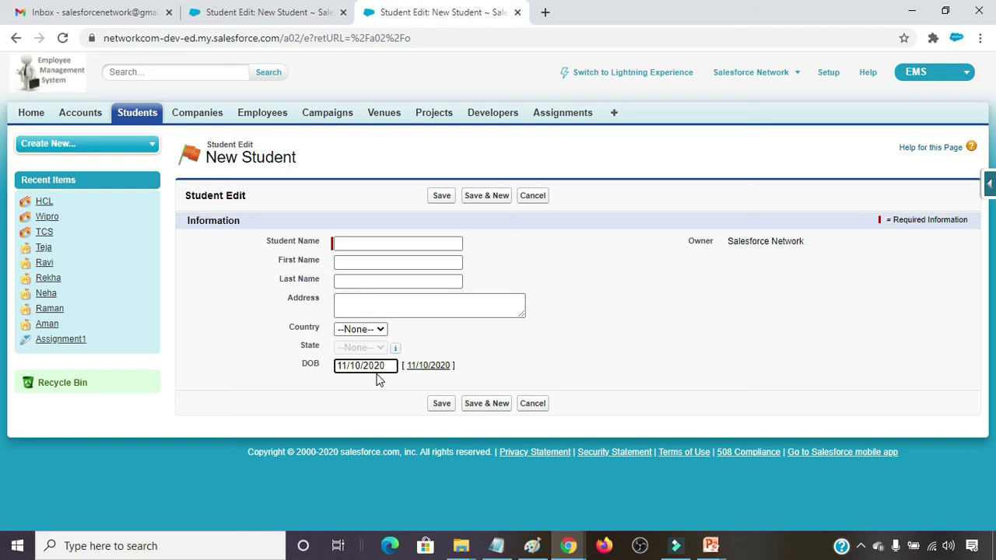
click(587, 343)
Start another custom field on the Student object and choose Formula as its data type.
click(992, 186)
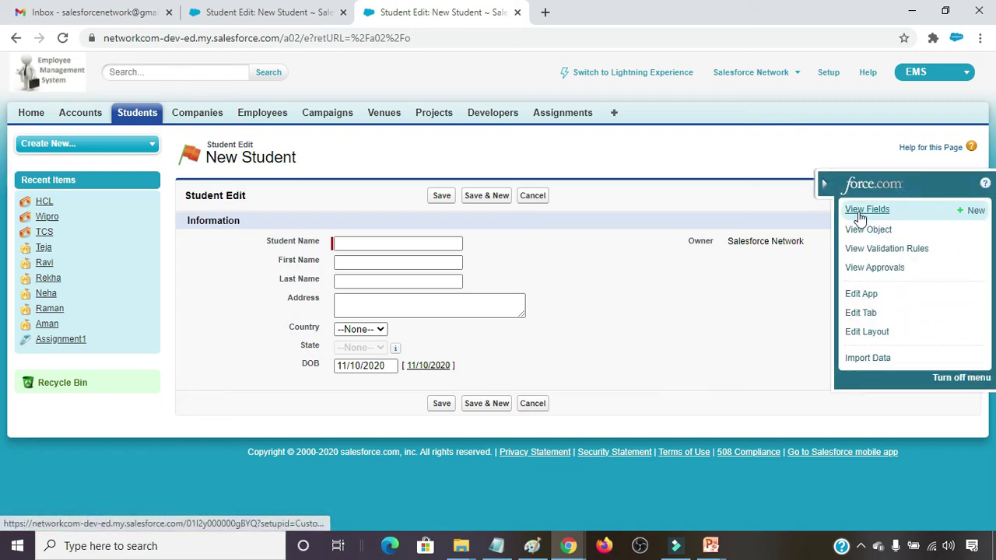
click(974, 213)
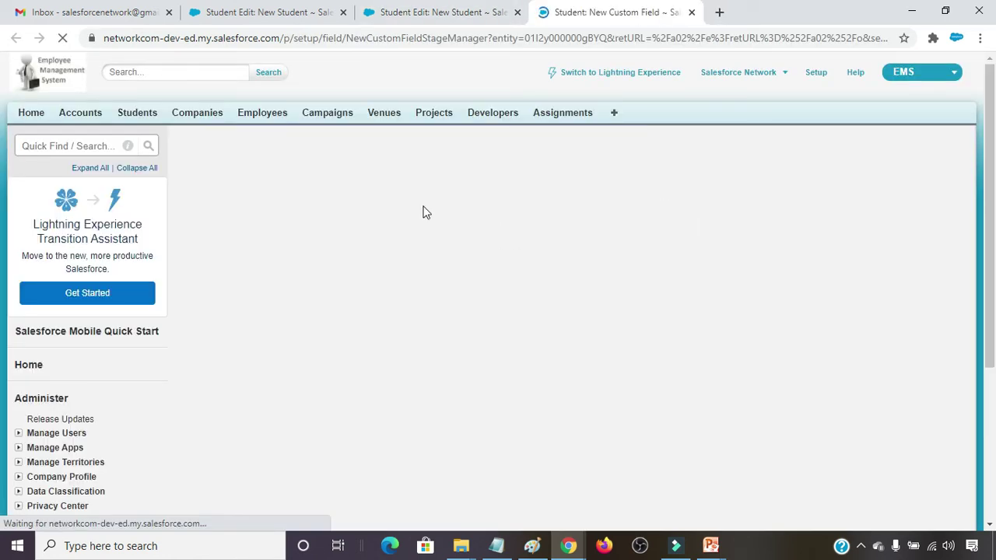
scroll(278, 278, down, 2)
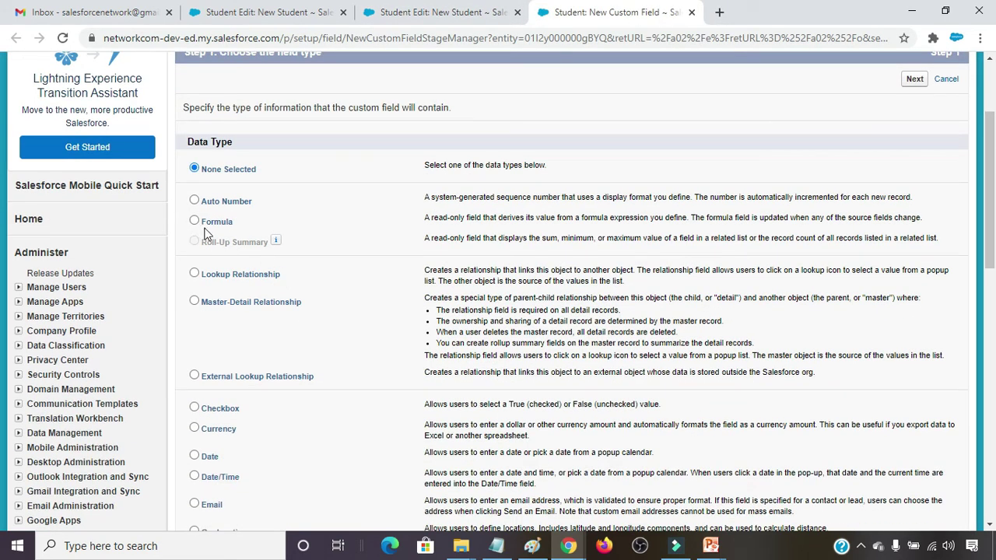
click(195, 222)
scroll(800, 189, up, 1)
scroll(800, 189, up, 1)
click(913, 156)
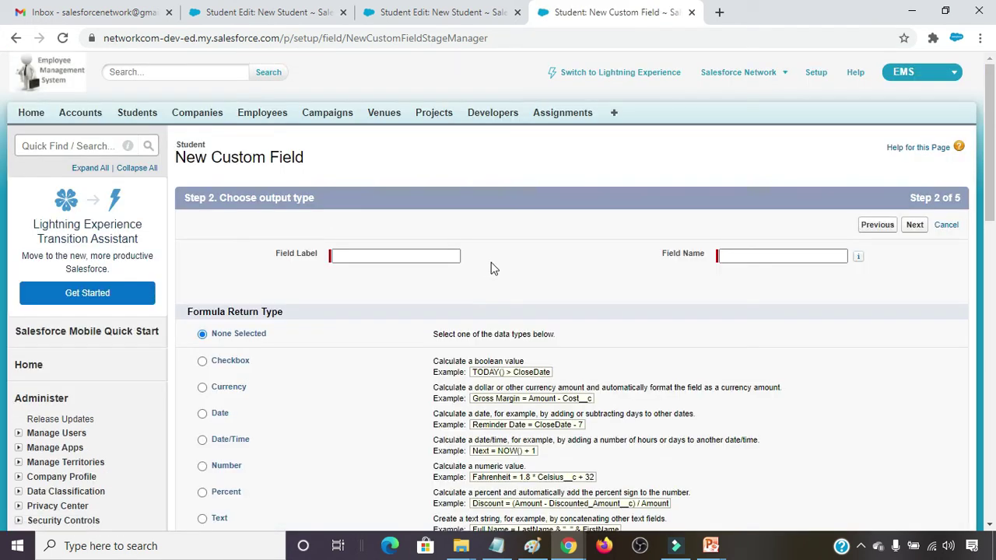
Label the formula field Age, set its return type to Number with 0 decimal places, and continue to the formula entry.
click(356, 258)
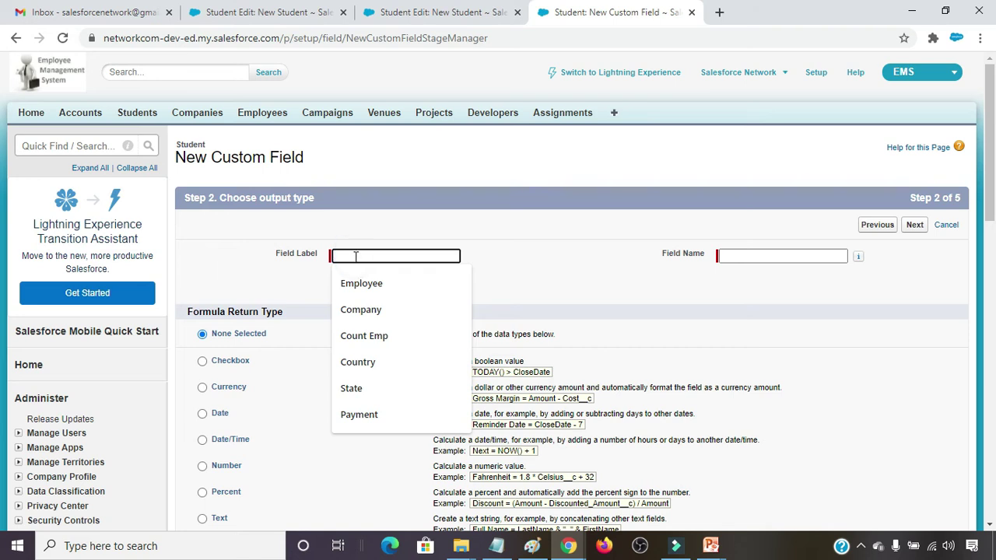
text(A)
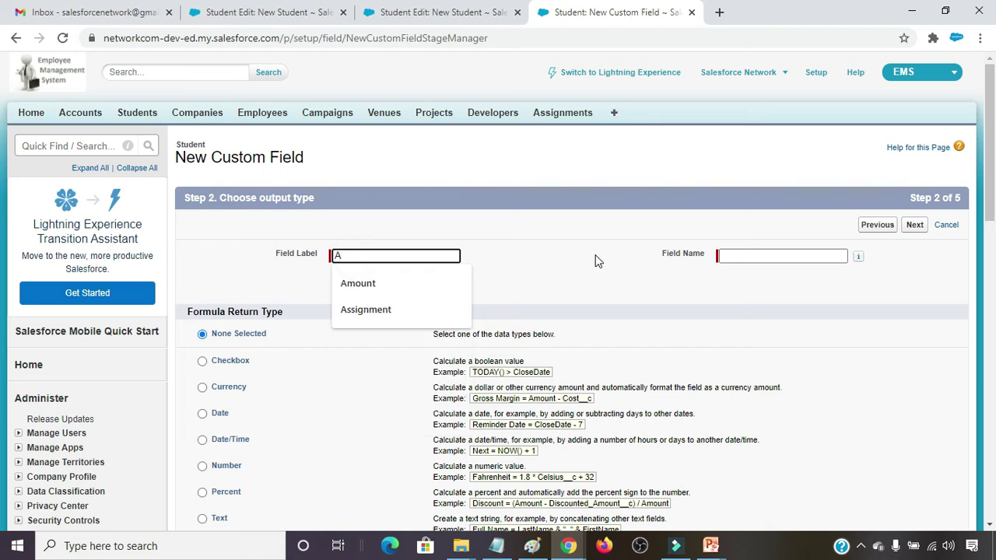
text(ge)
key(Tab)
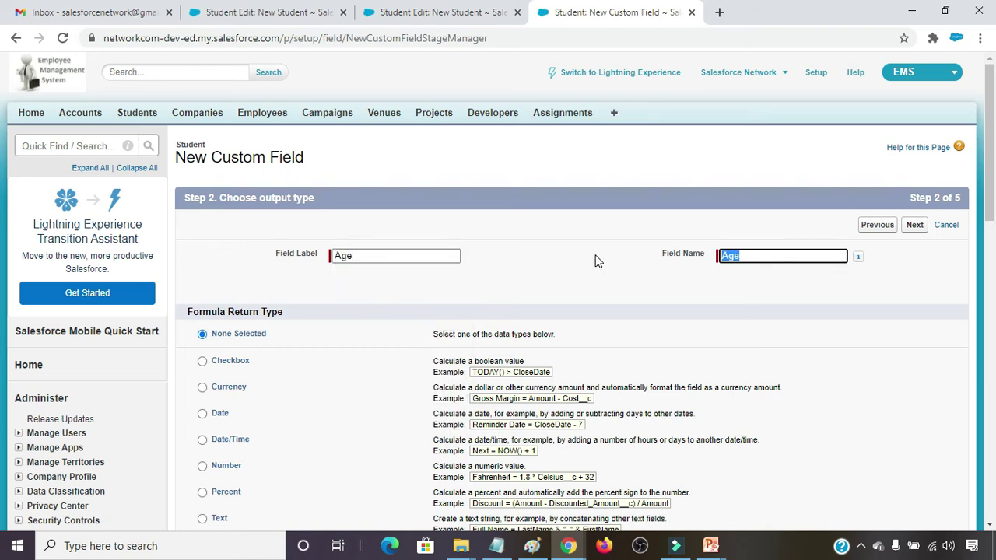
scroll(502, 317, down, 2)
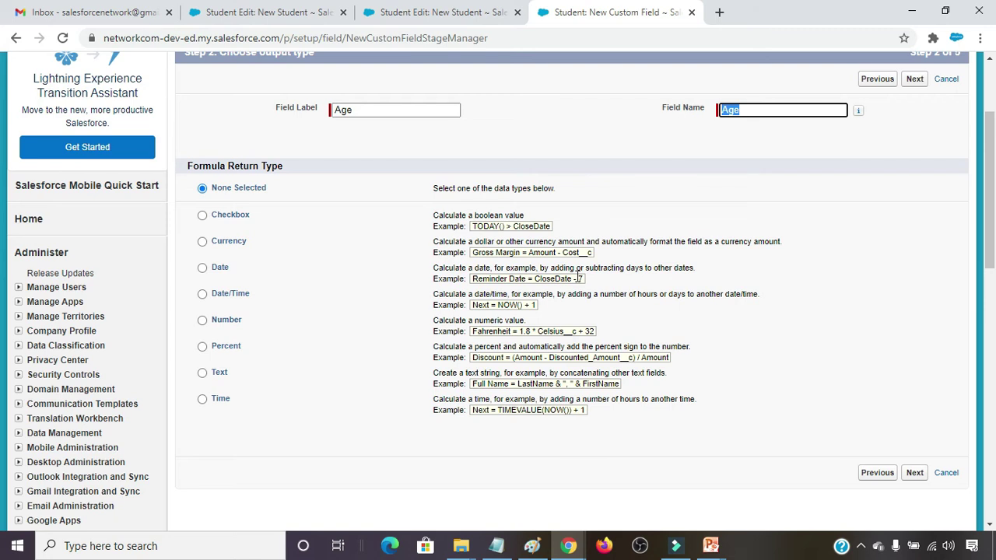
click(230, 327)
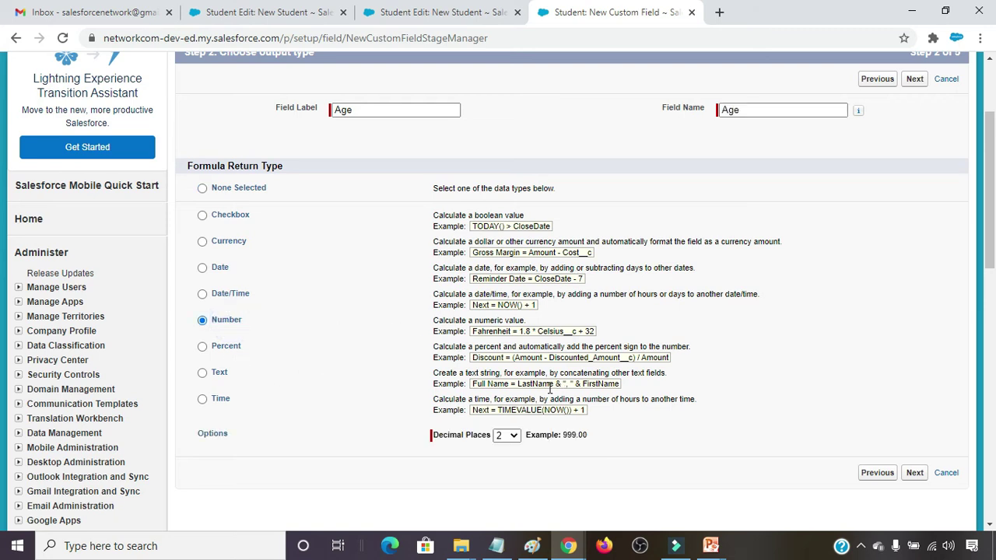
click(510, 436)
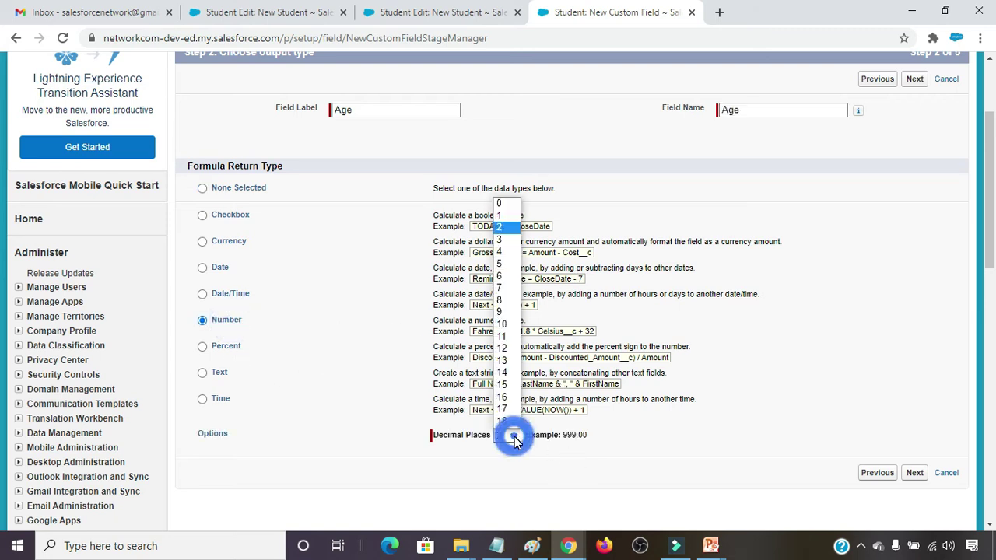
click(509, 206)
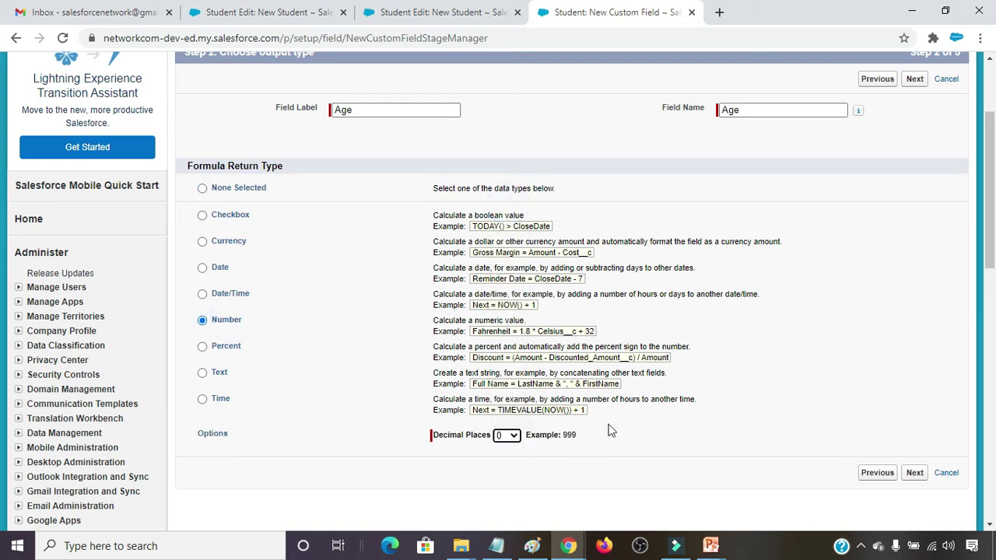
click(914, 472)
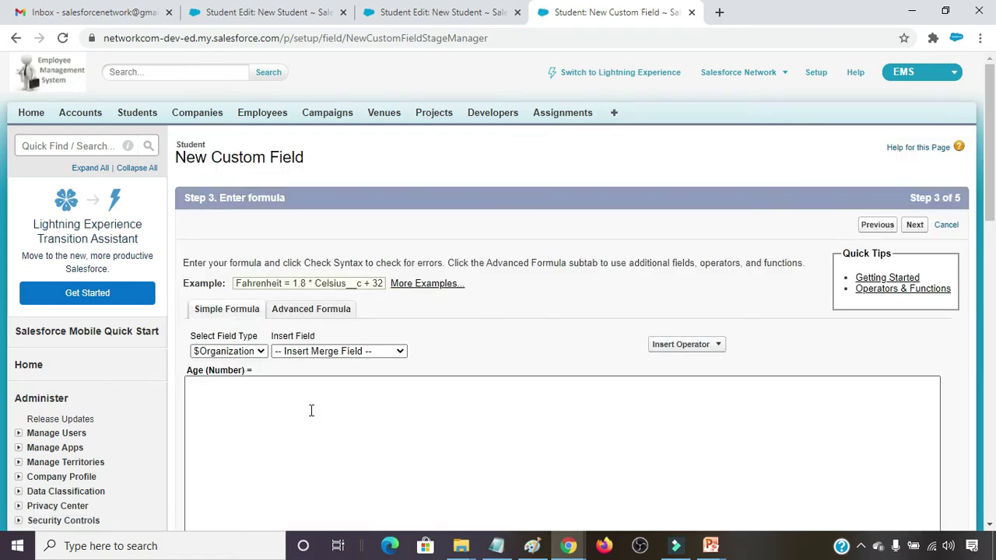
Enter the Age formula (Today() - DOB__c)/365 and check its syntax.
click(311, 411)
scroll(343, 405, down, 2)
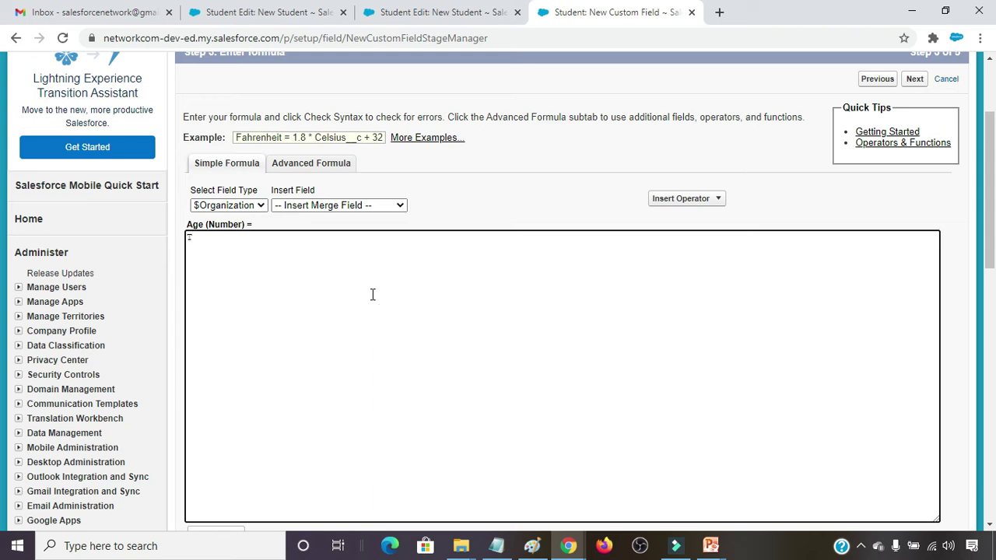
text(da)
text(() - DOB__c)365)
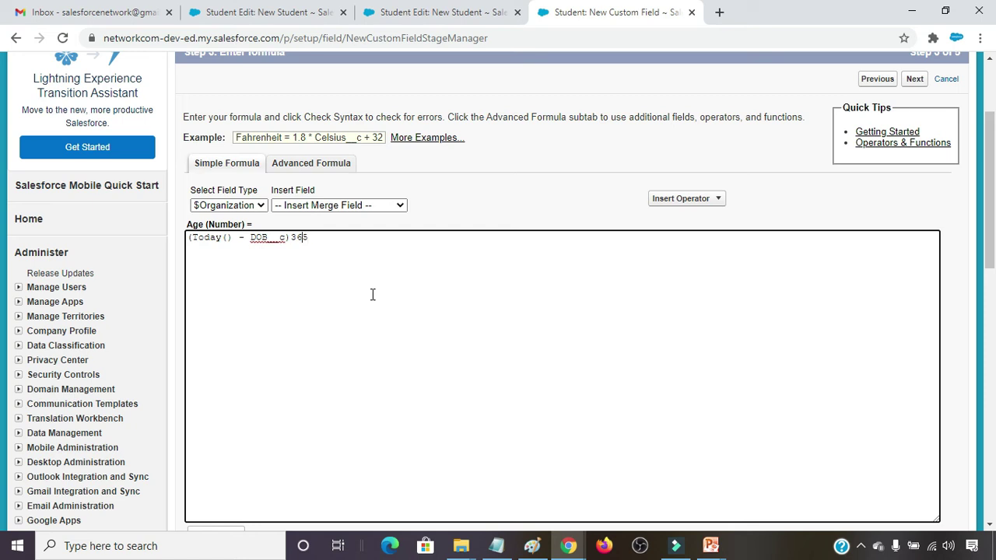
text(/)
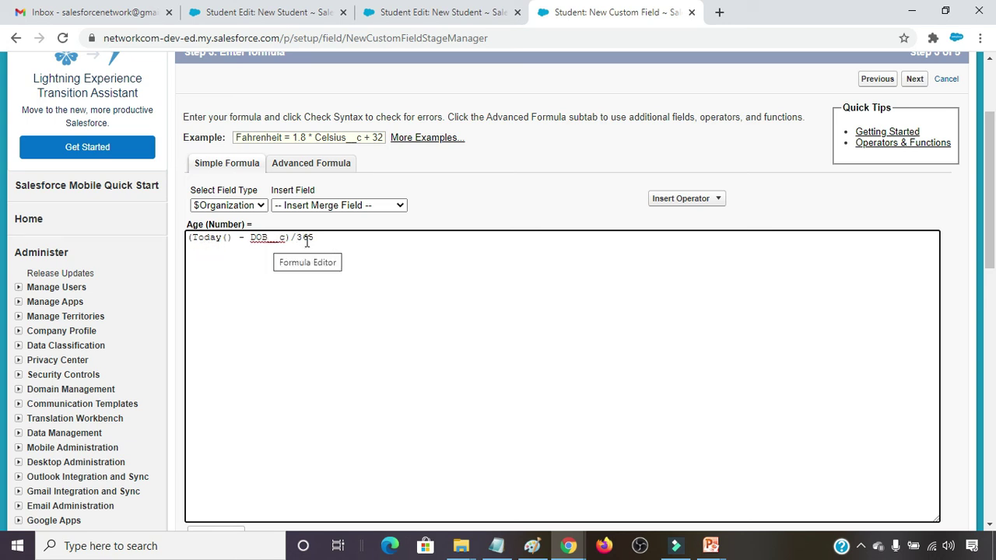
scroll(343, 251, down, 1)
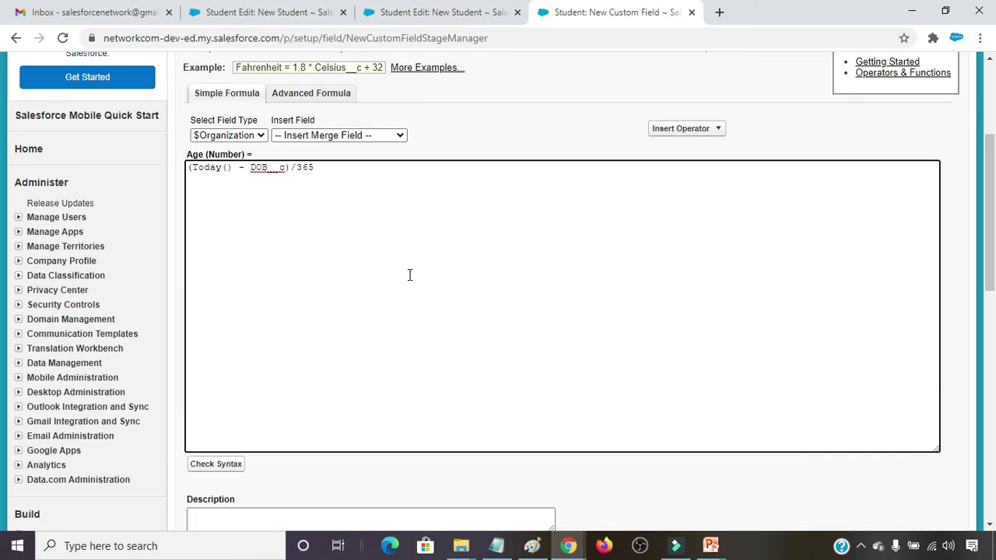
click(222, 465)
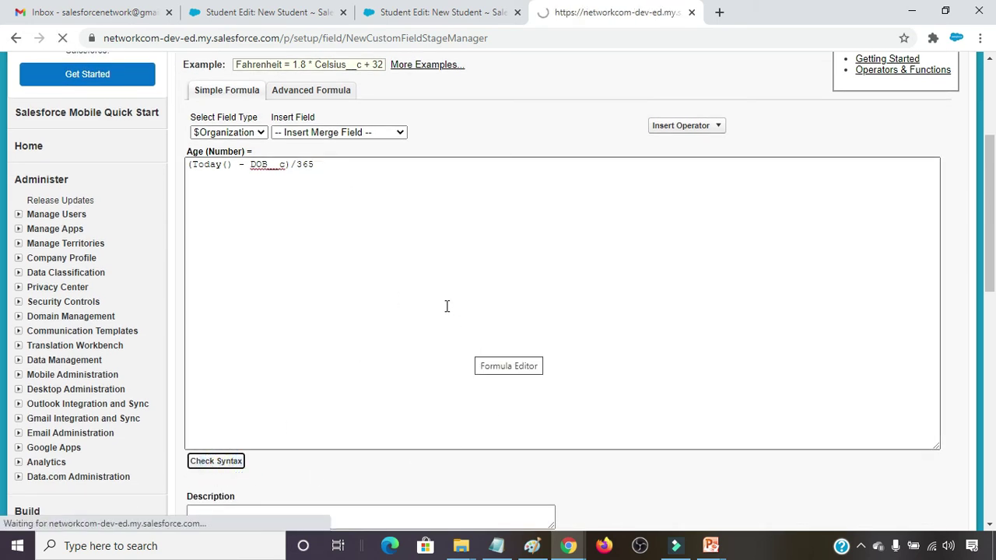
scroll(447, 312, down, 3)
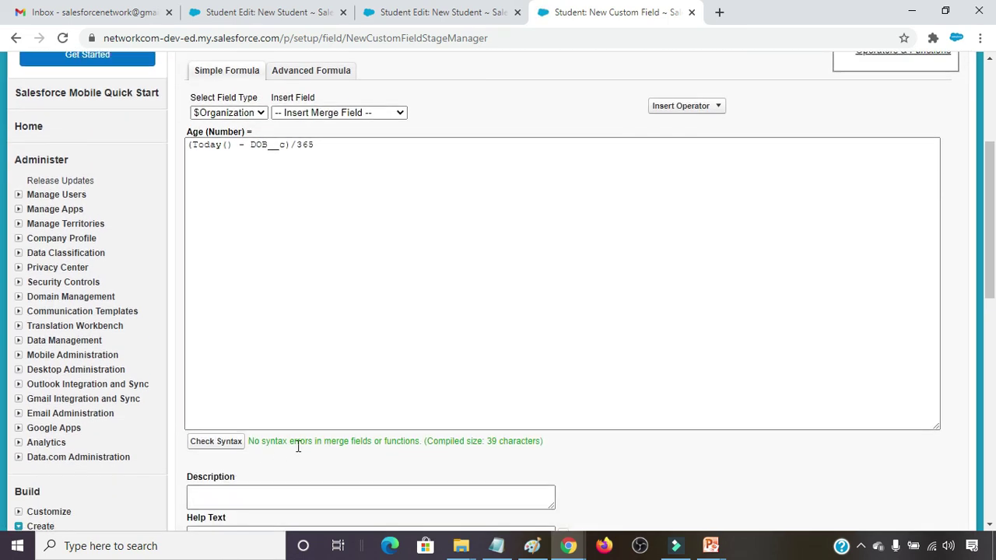
scroll(513, 459, down, 1)
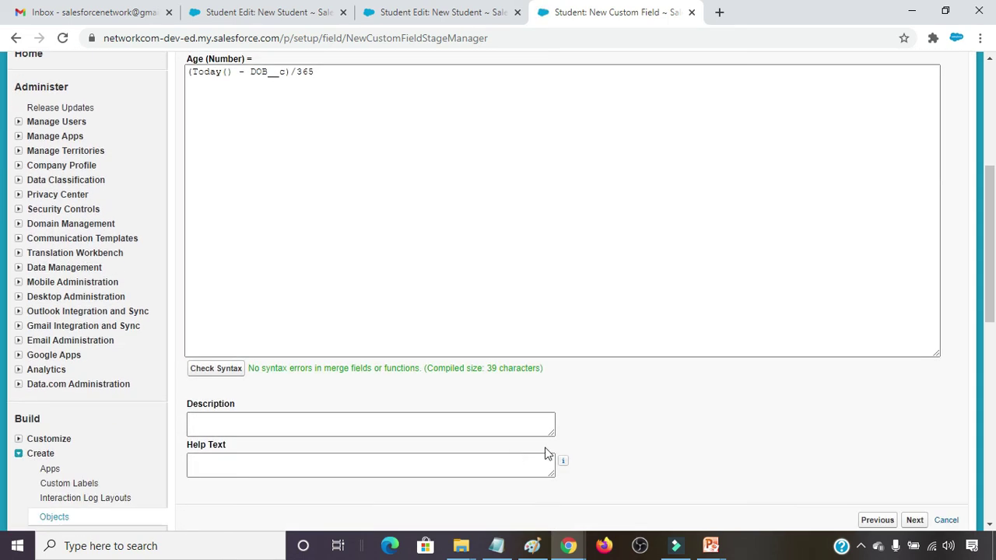
Accept the default field-level security and page layout settings for the Age formula field and save it.
scroll(584, 434, up, 3)
scroll(599, 421, up, 1)
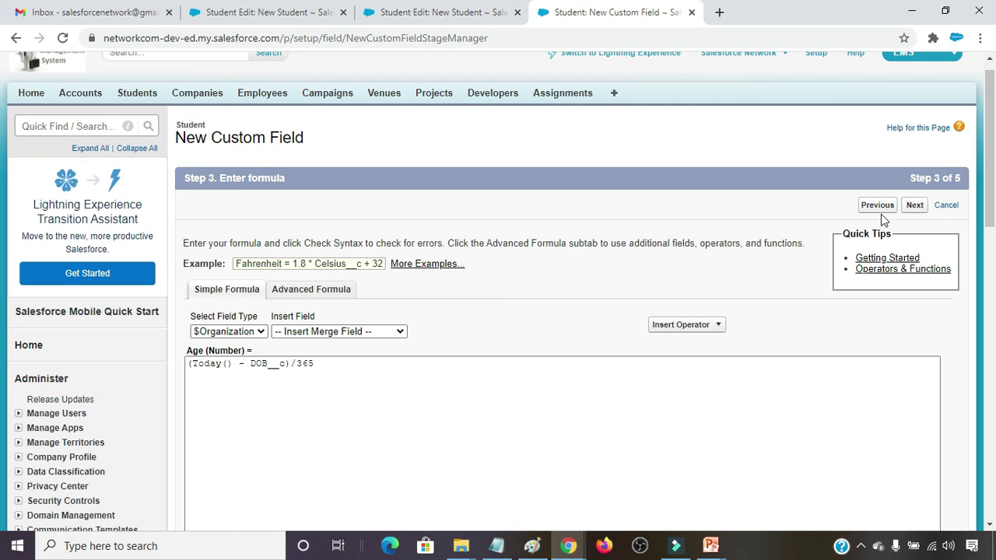
click(914, 207)
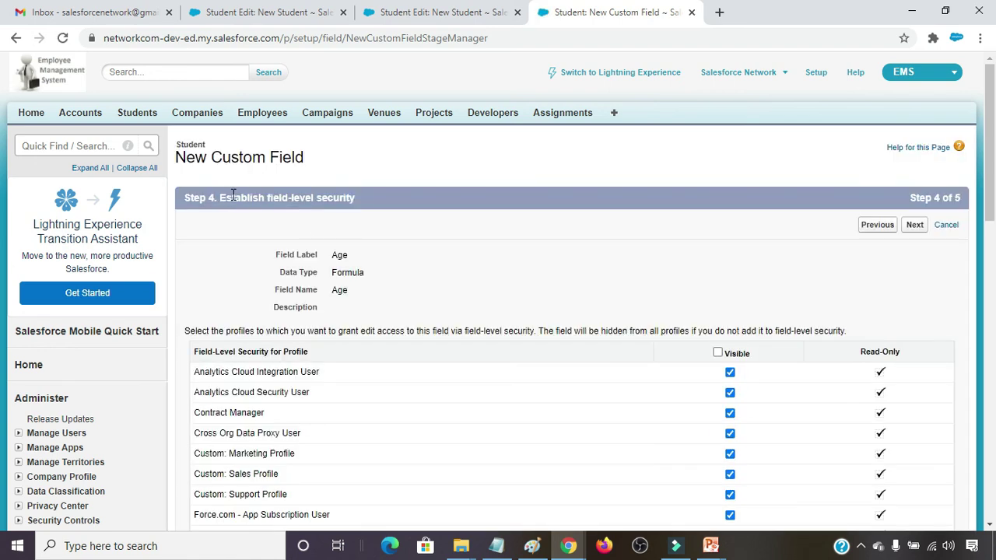
click(915, 225)
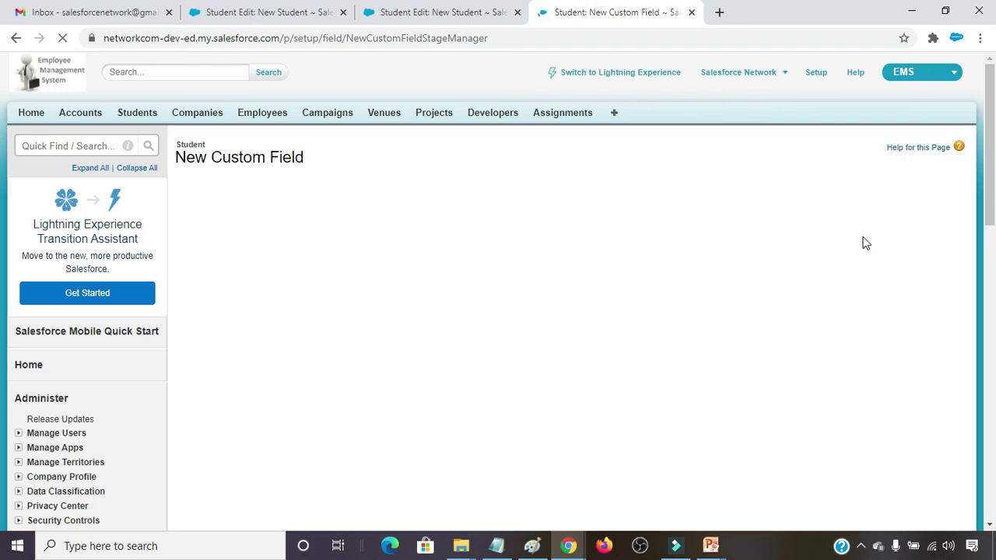
click(914, 226)
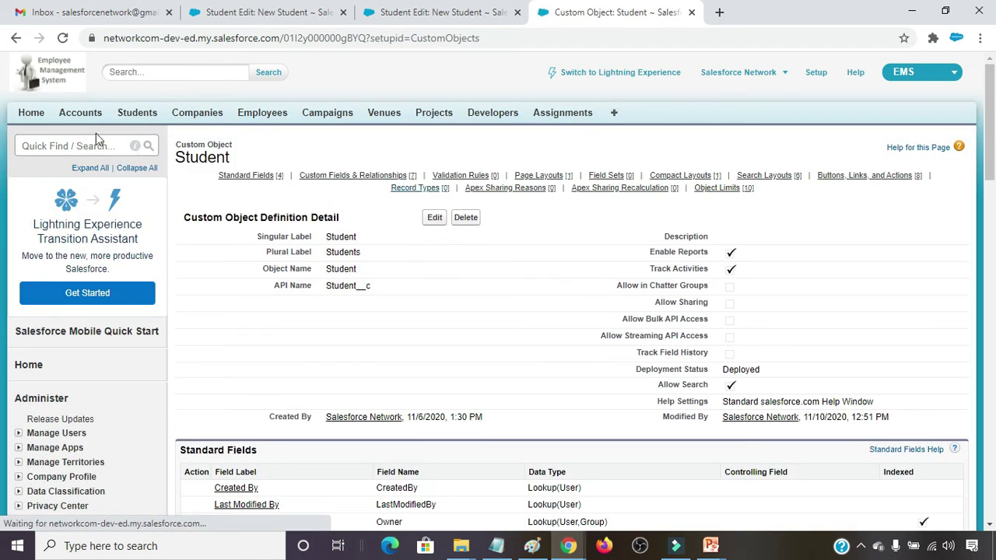
Create a new Student record with the student's name and date of birth filled in, and save it.
click(137, 112)
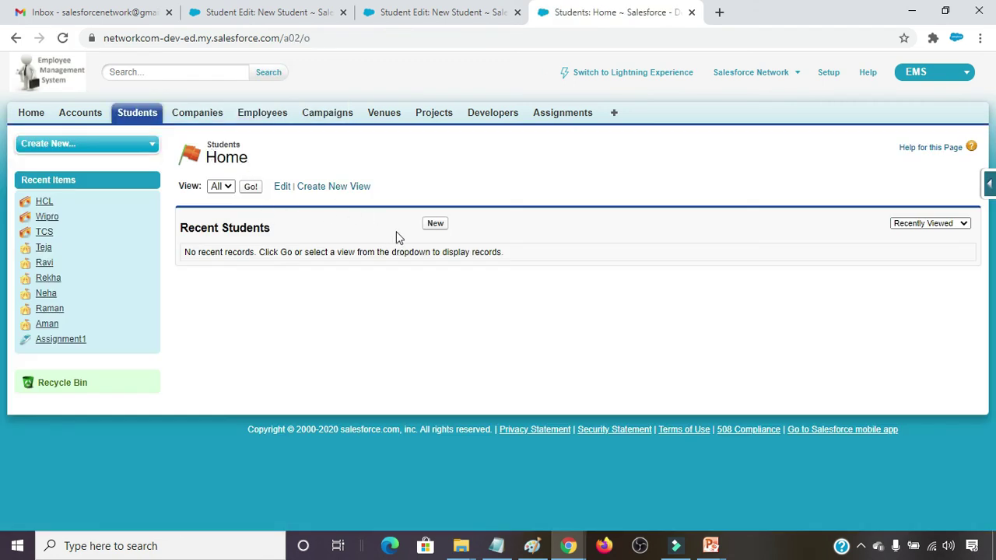
click(435, 225)
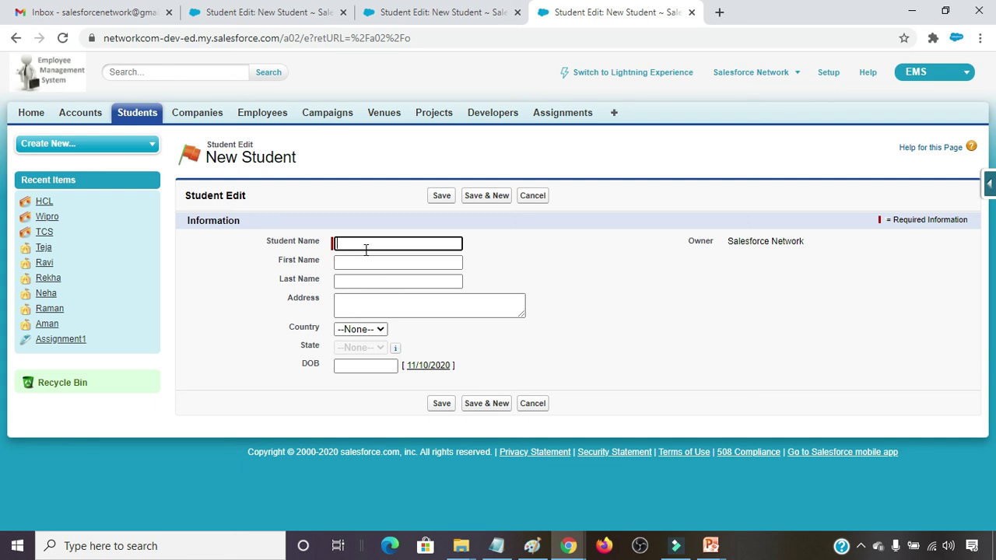
text(Aman)
key(Tab)
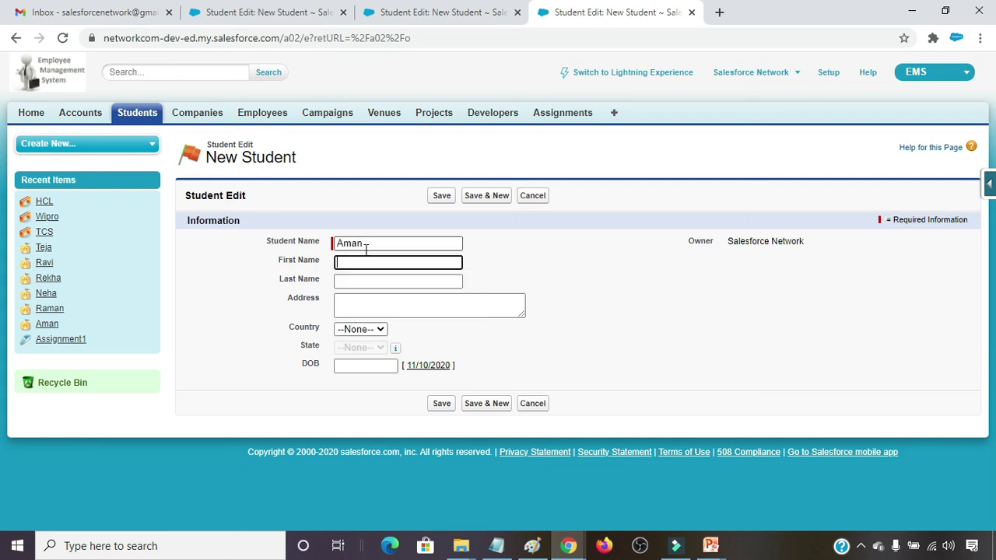
click(352, 367)
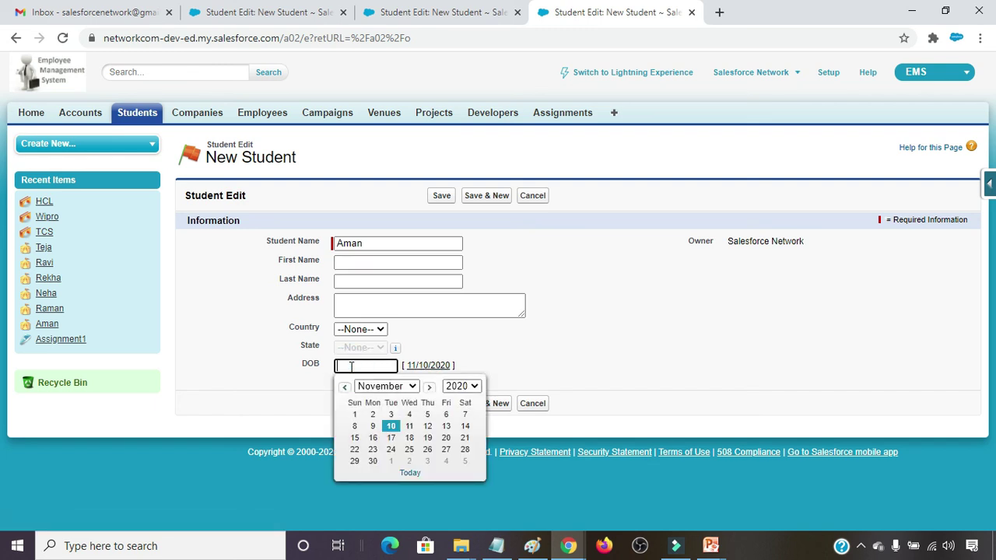
text(01/01/2000)
click(598, 351)
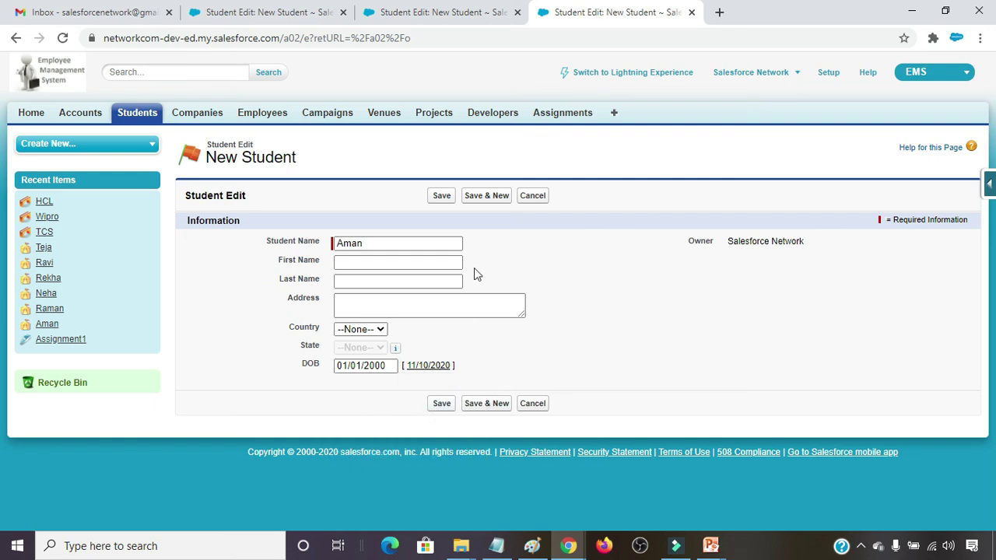
click(444, 404)
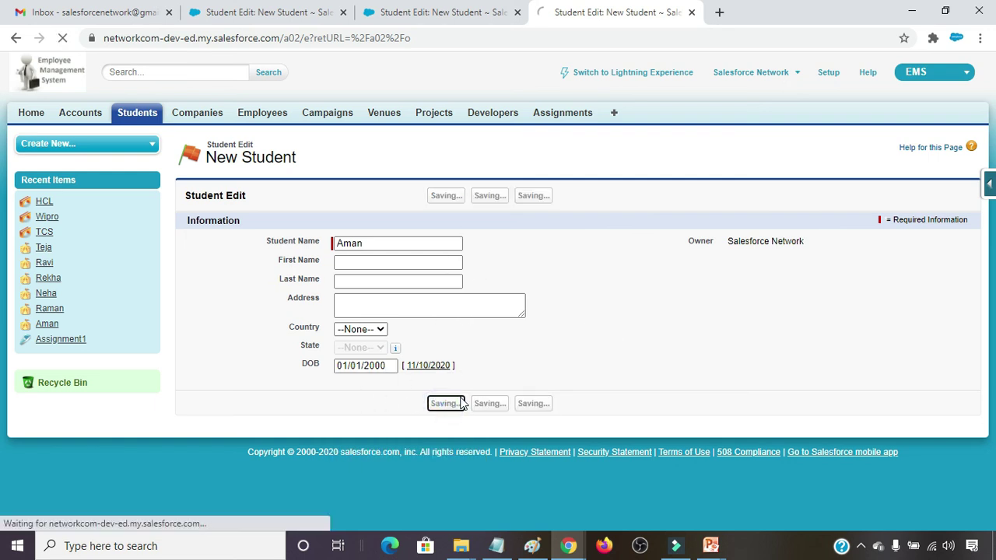